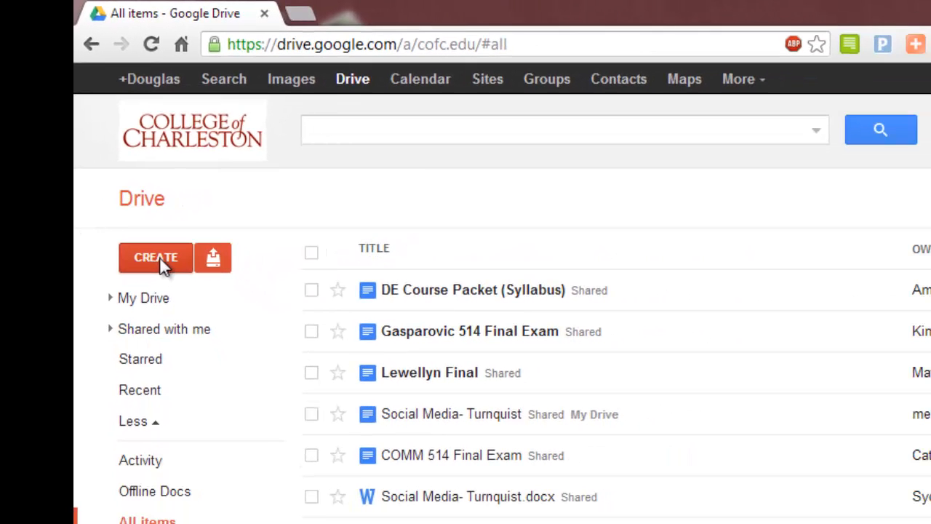
# Create a new blank Google Docs document from the CREATE menu
pyautogui.click(266, 430)
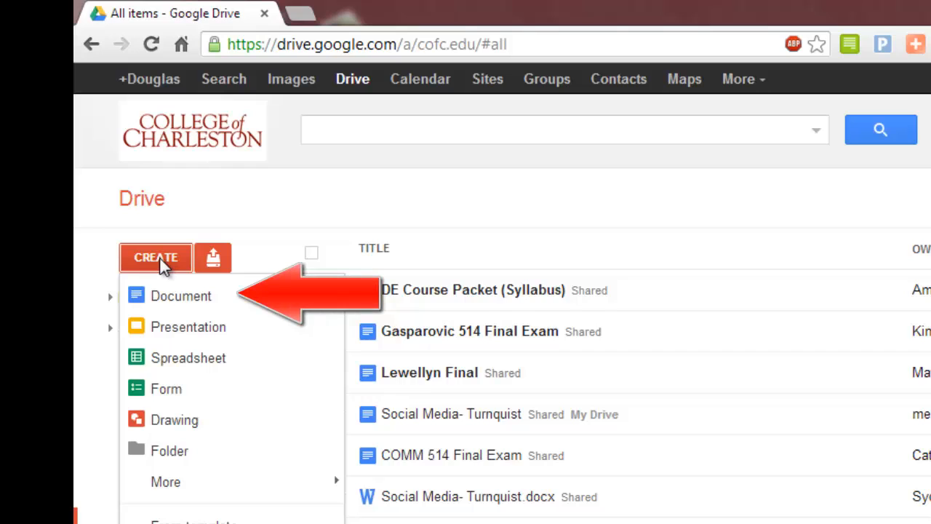
pyautogui.click(184, 297)
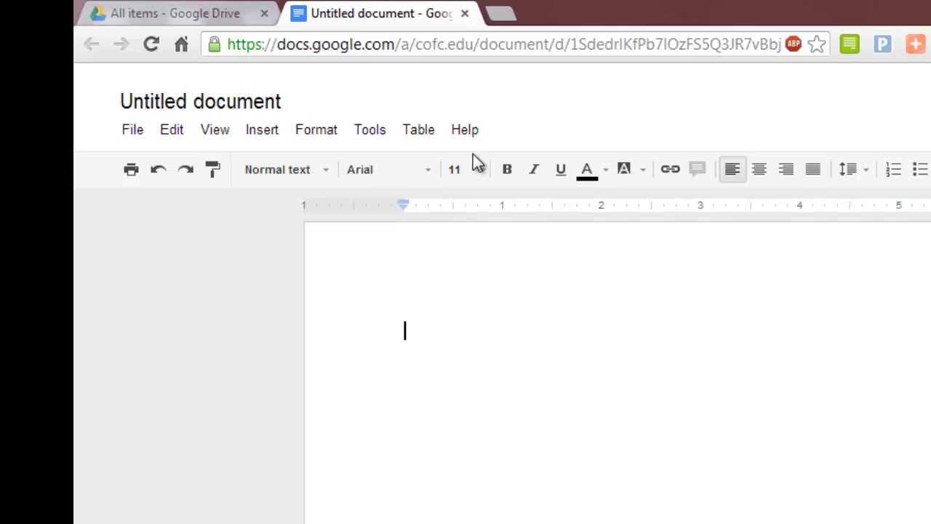
# Rename the Untitled document to the student's name followed by 'Module 1'
pyautogui.click(266, 104)
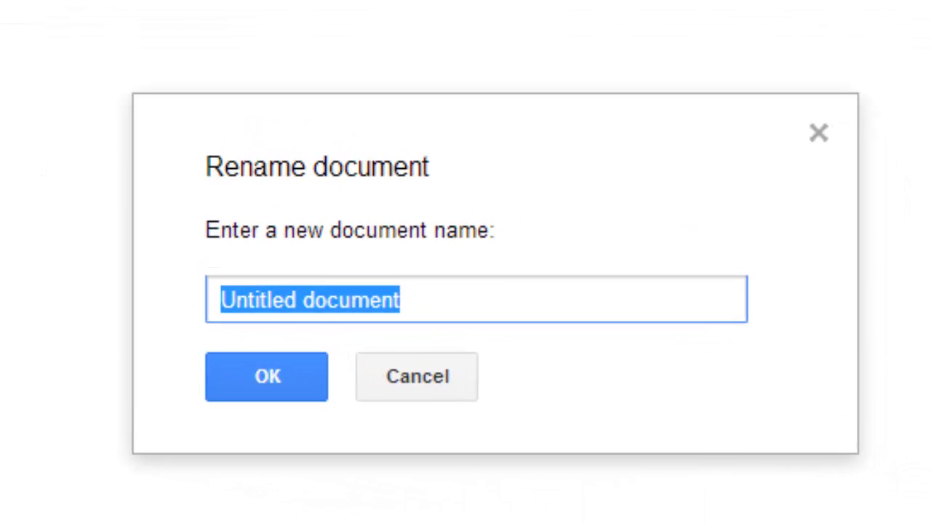
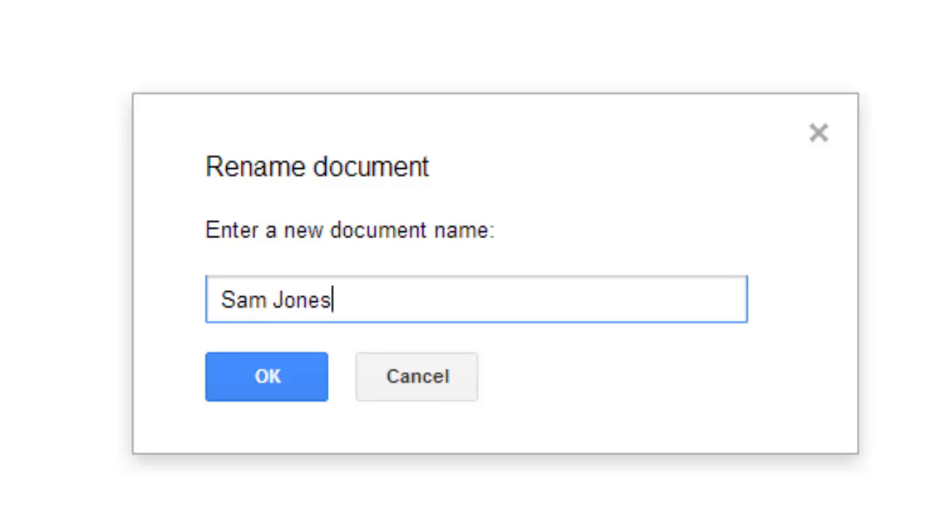
pyautogui.write(' M')
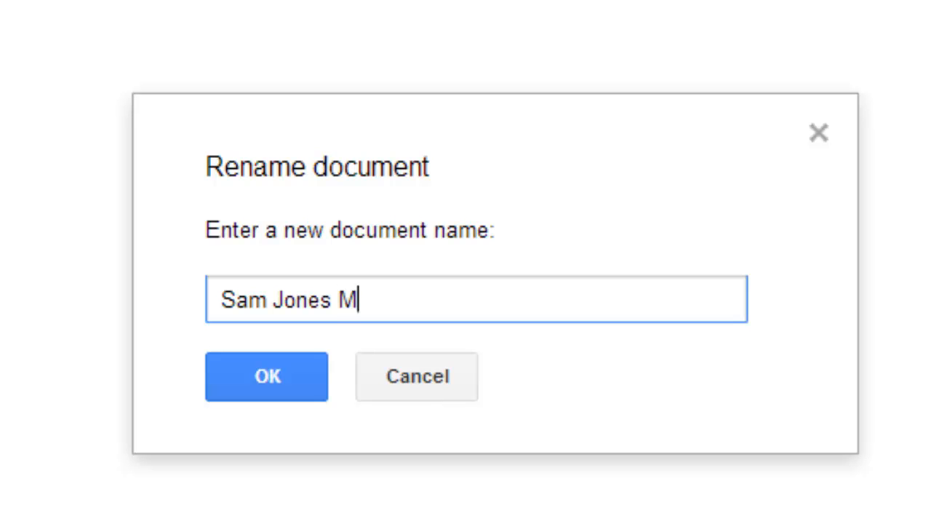
pyautogui.write('odule 1')
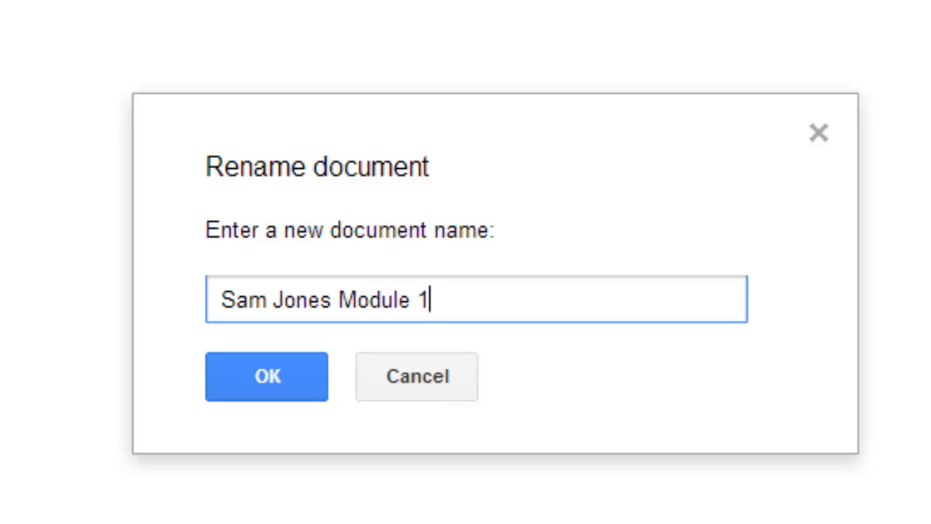
pyautogui.click(272, 389)
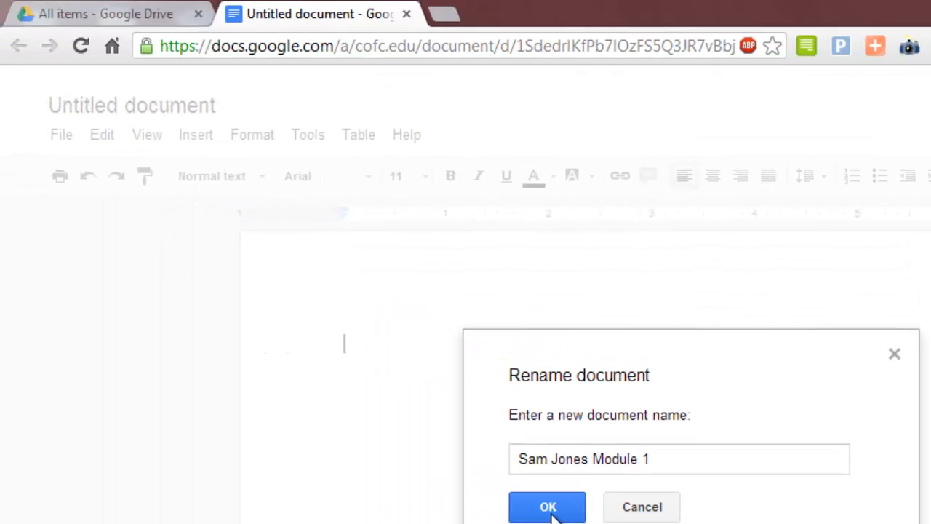
pyautogui.click(551, 514)
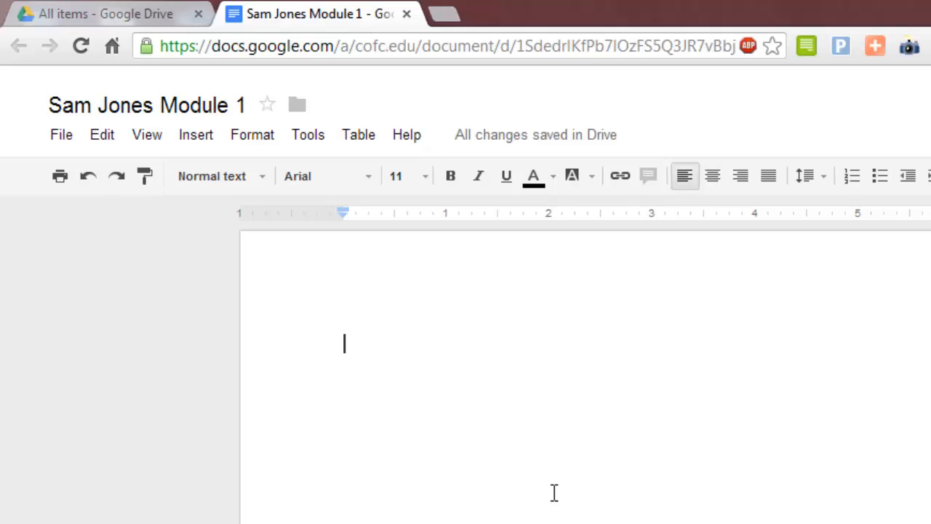
# Type the filler line 'jsadfk; adfssadf' into the document and open its sharing settings
pyautogui.write('jsadfk; adfssadf')
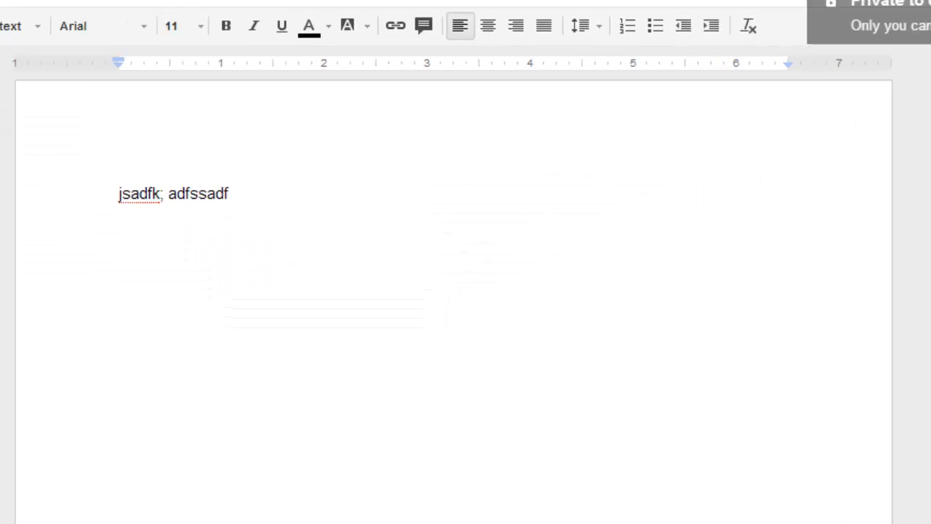
pyautogui.click(760, 125)
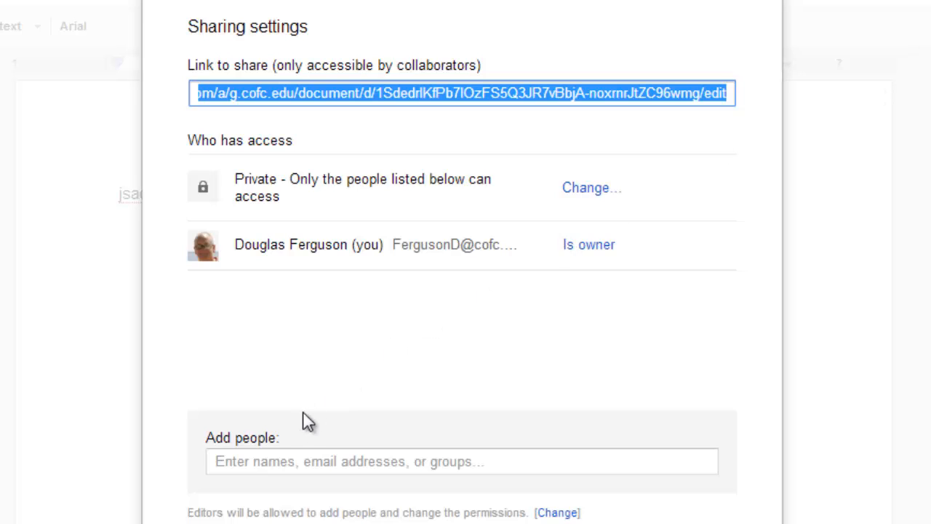
# Enter the collaborator's e-mail address as a new Can edit person, correcting its typos
pyautogui.click(280, 461)
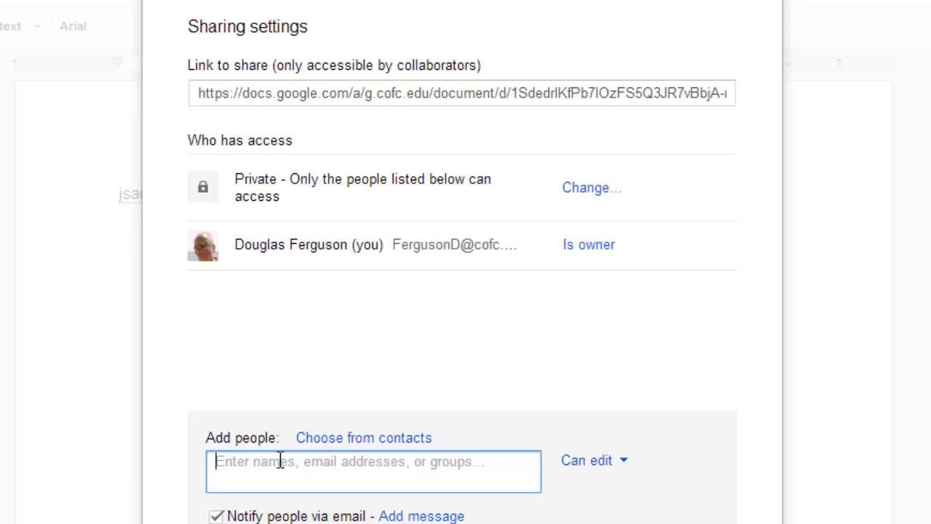
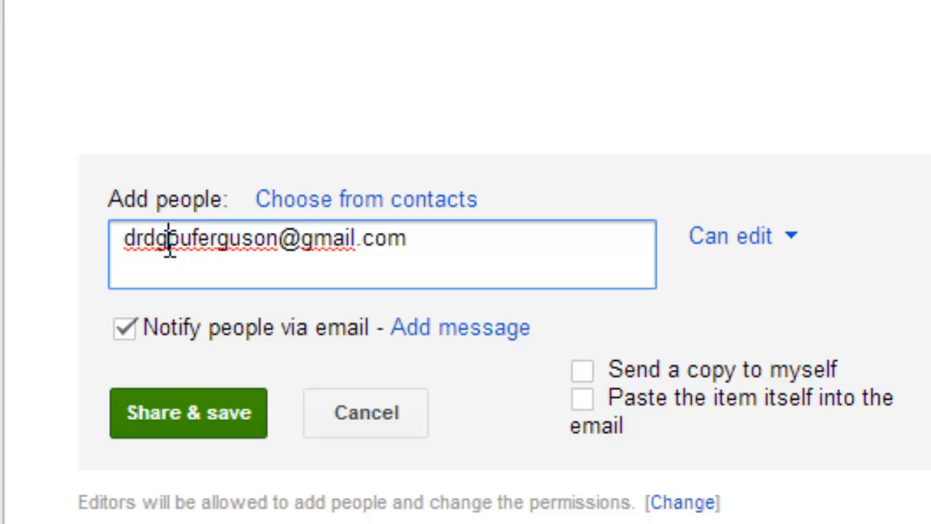
pyautogui.write('o')
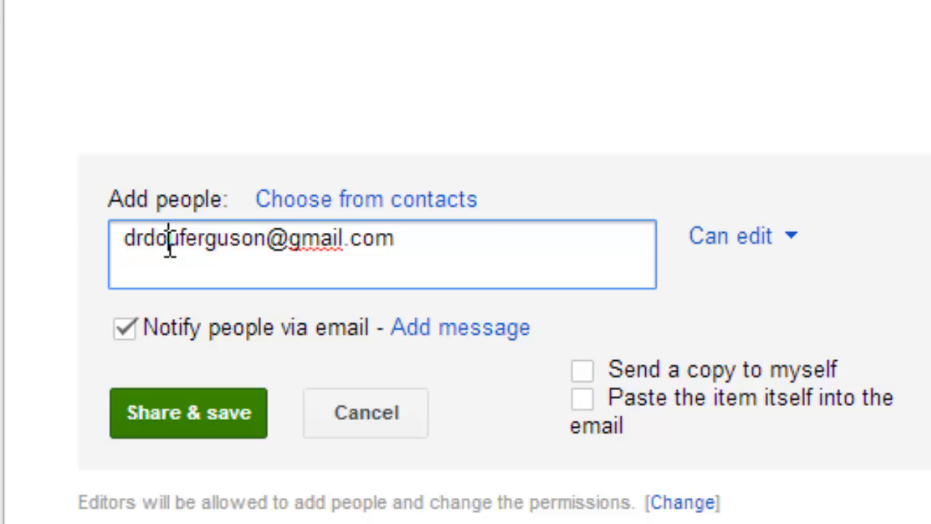
pyautogui.press('Right')
pyautogui.write('g')
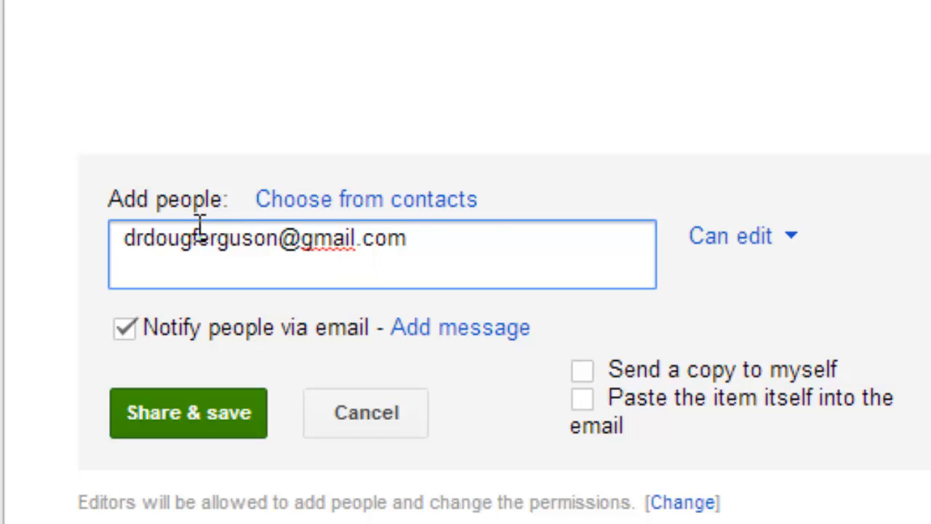
# Share as editor with notification on and no message, confirming the outside-organization warning
pyautogui.click(132, 323)
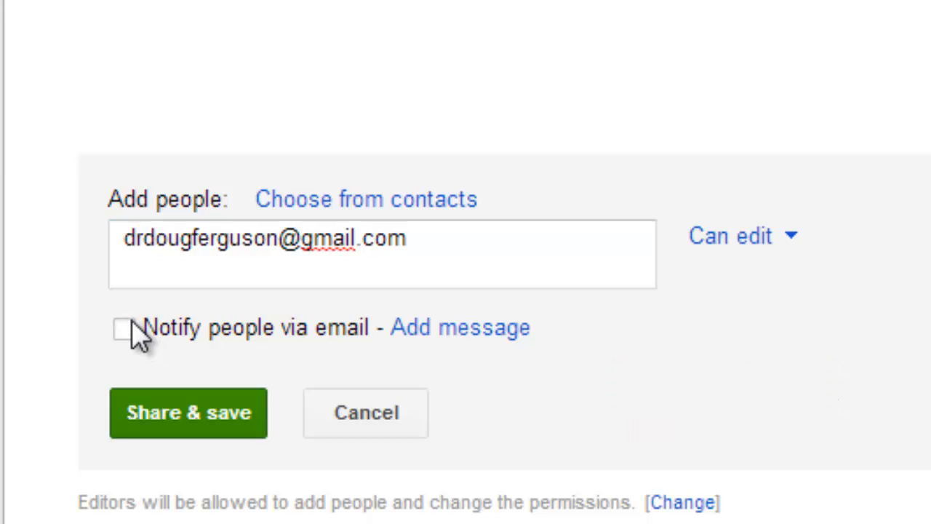
pyautogui.click(123, 327)
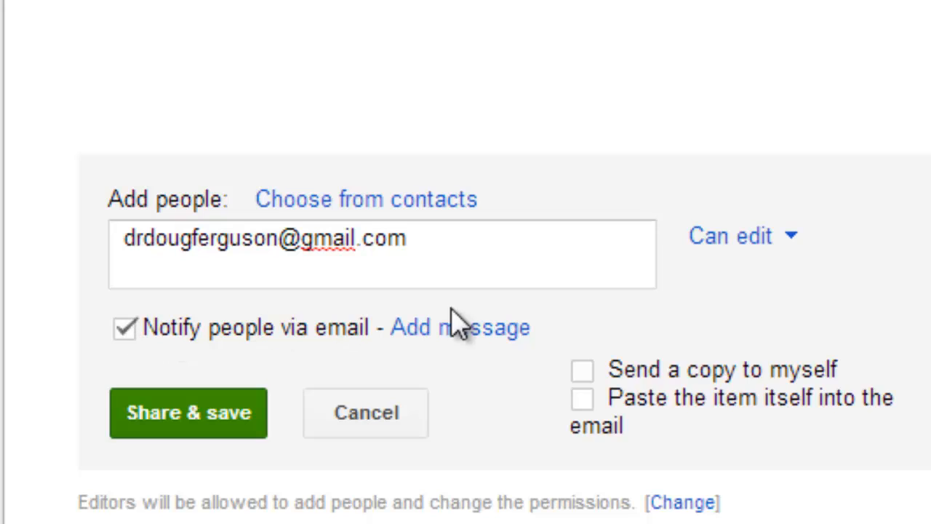
pyautogui.click(487, 331)
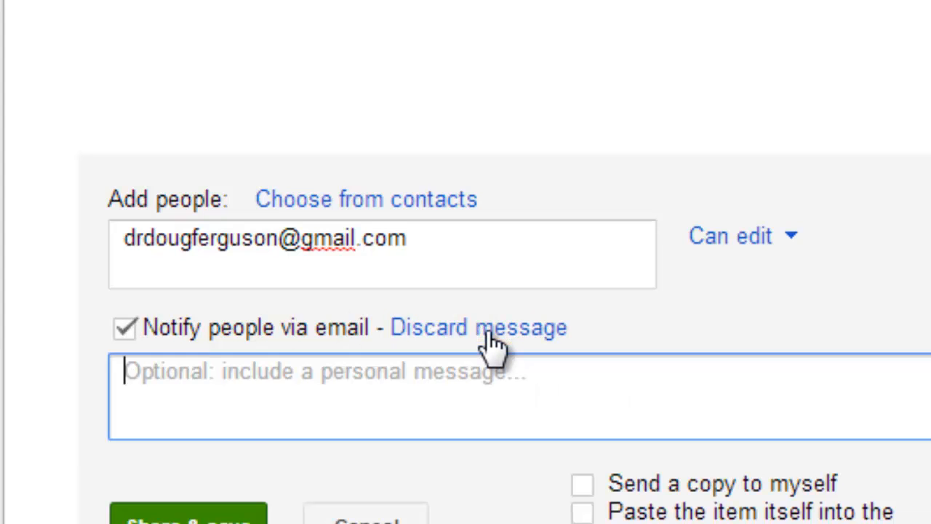
pyautogui.click(486, 331)
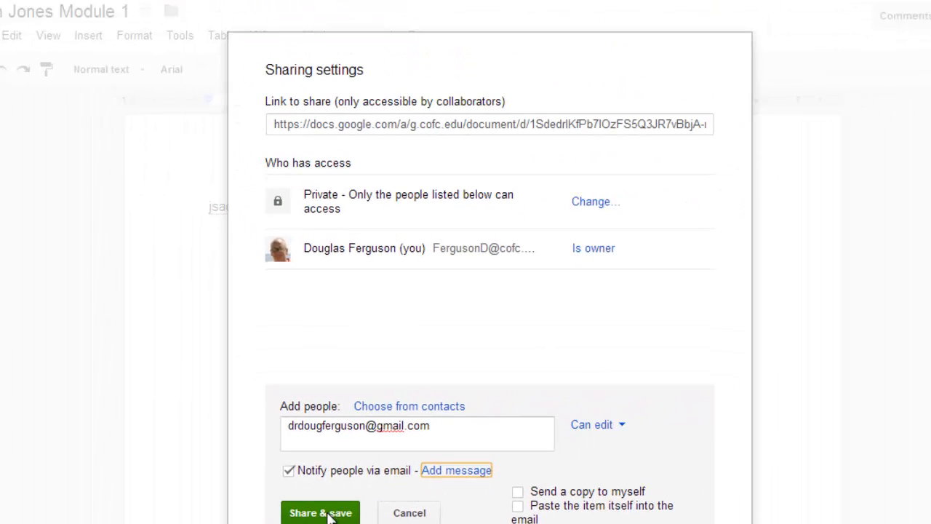
pyautogui.click(329, 513)
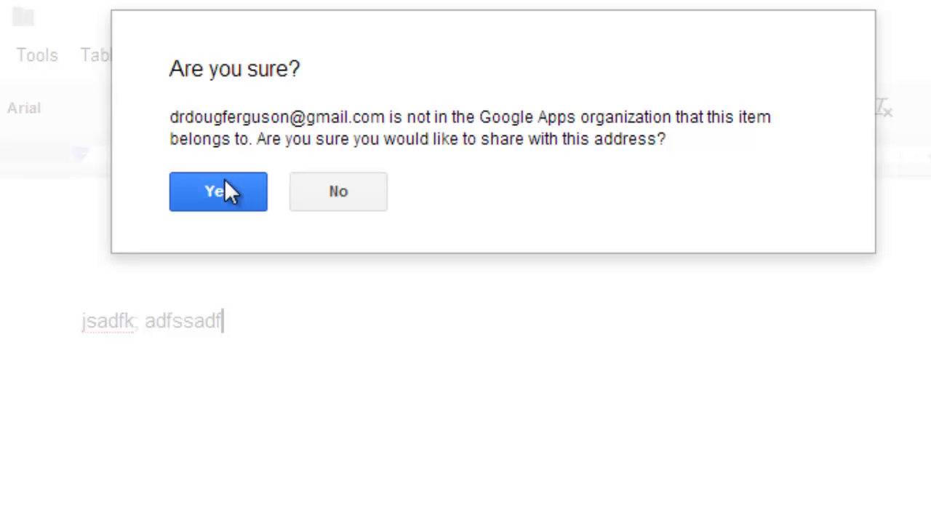
pyautogui.click(224, 181)
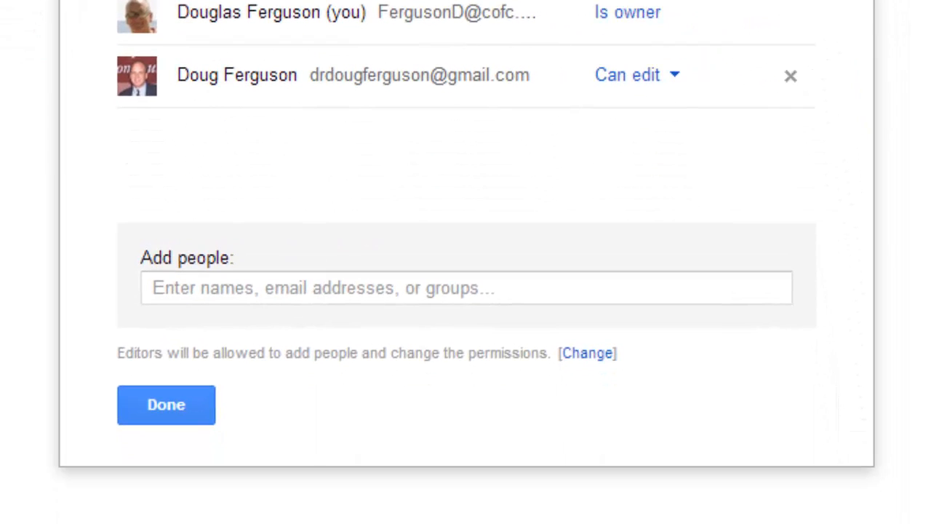
pyautogui.click(179, 408)
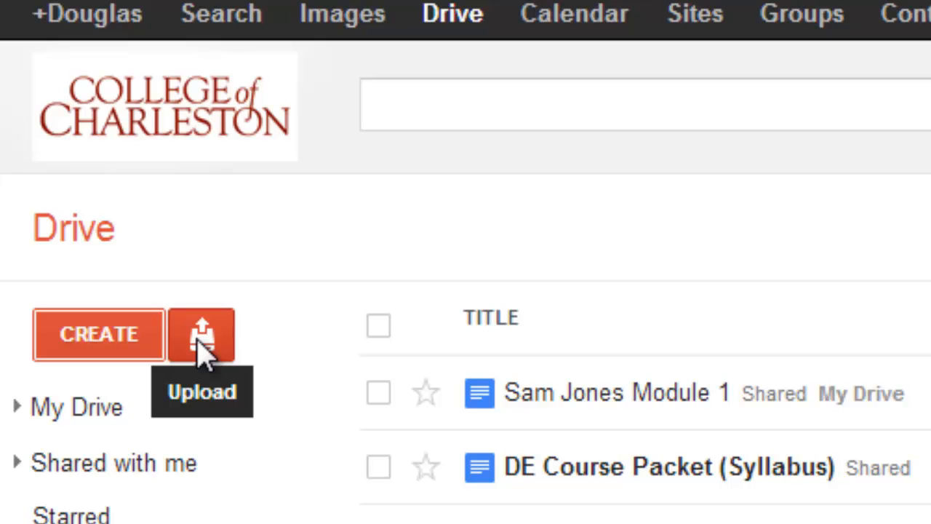
# Start a computer file upload via Upload's Files... option
pyautogui.click(204, 342)
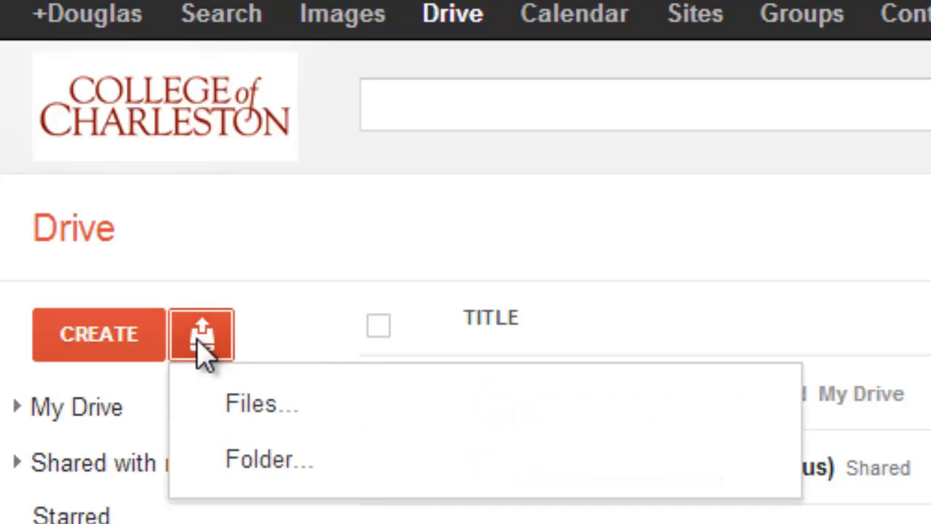
pyautogui.click(266, 418)
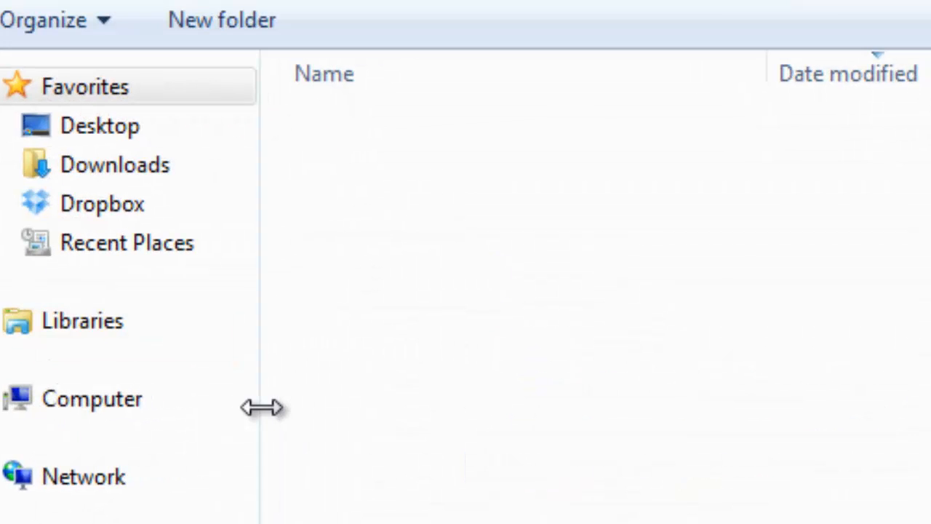
# Upload the greer_rec Word document from the Downloads folder
pyautogui.click(143, 180)
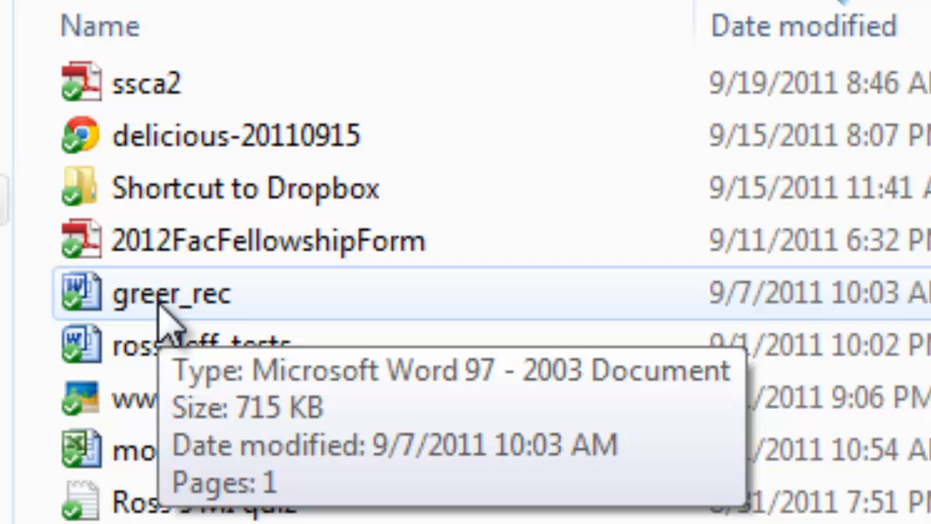
pyautogui.click(166, 320)
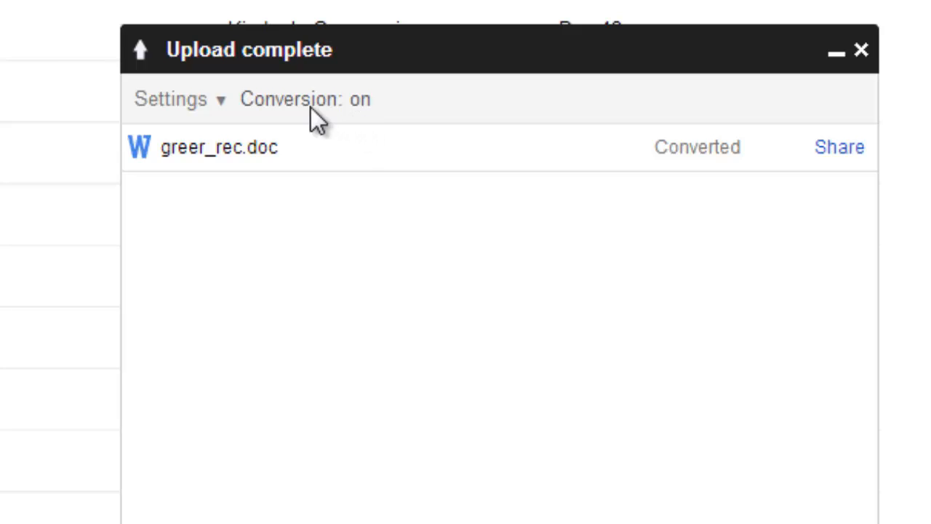
# Review the upload settings, leaving Google Docs conversion on, and close the Upload complete panel
pyautogui.click(221, 109)
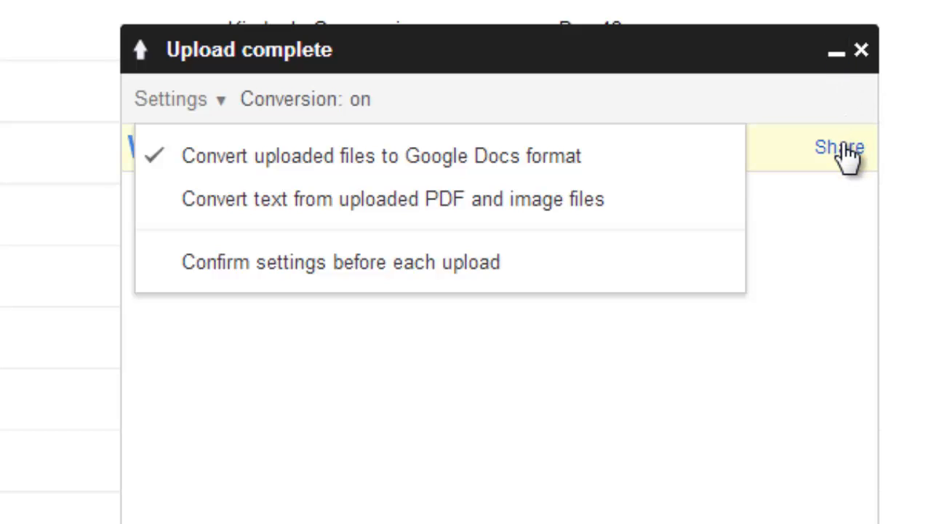
pyautogui.click(864, 54)
pyautogui.click(865, 53)
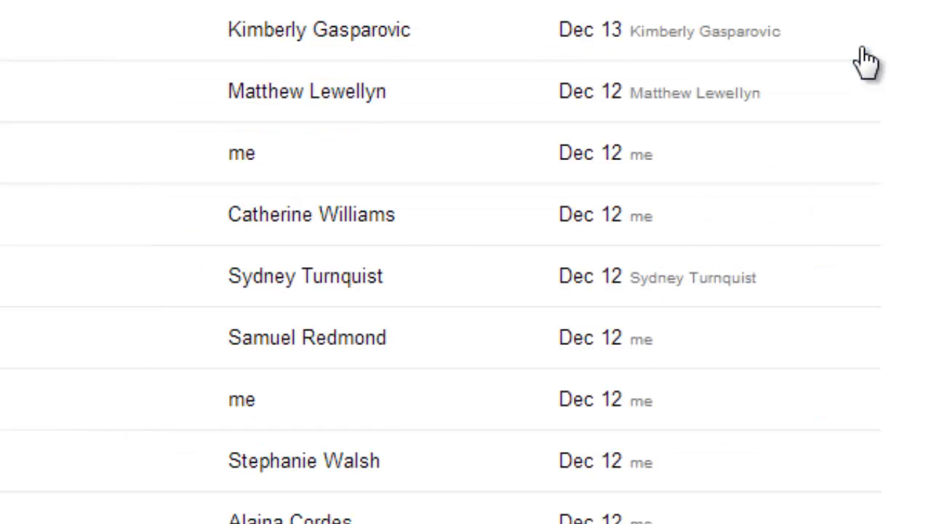